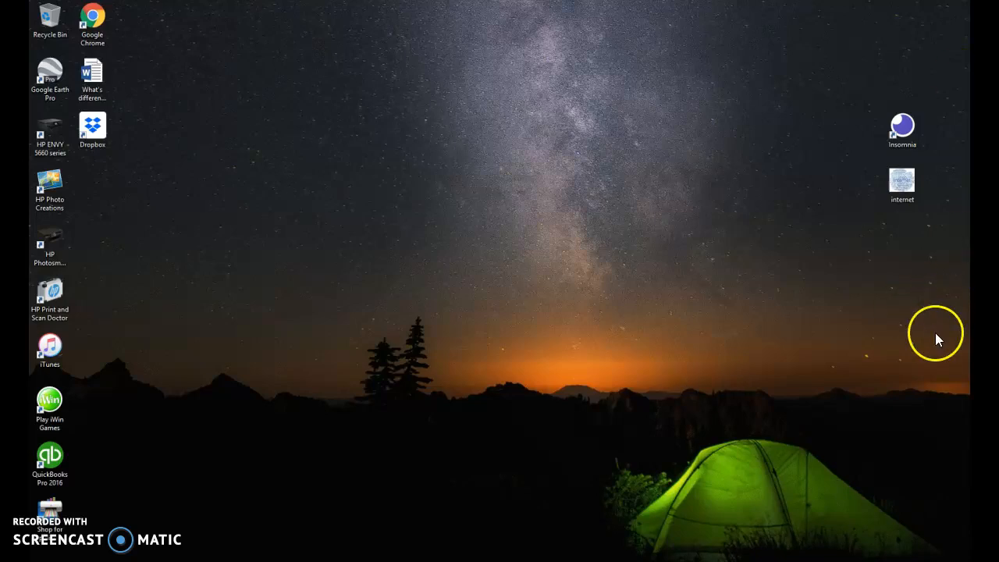
# View the internet PNG image from the desktop in Photos and close it.
pyautogui.doubleClick(897, 188)
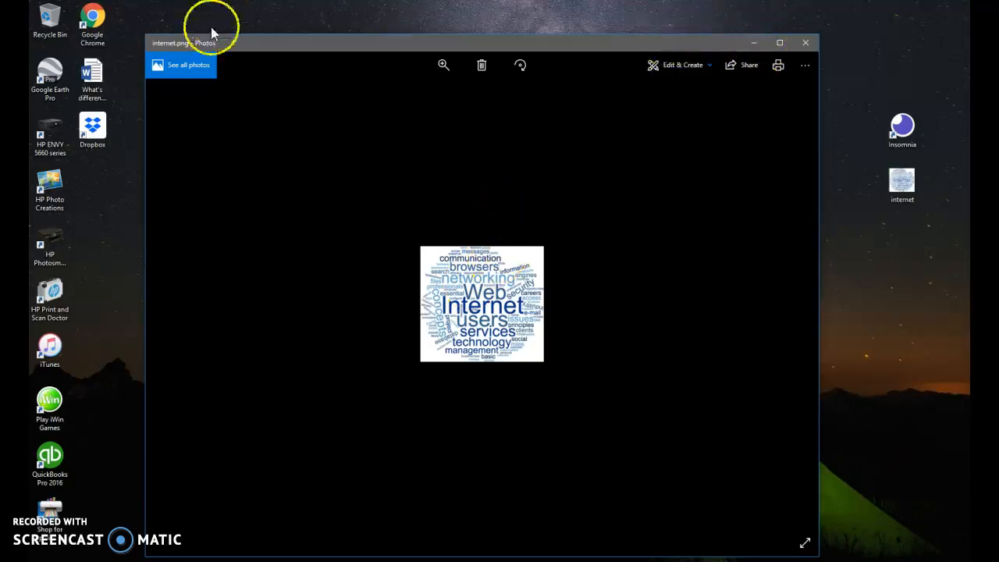
pyautogui.moveTo(179, 43); pyautogui.dragTo(195, 43)
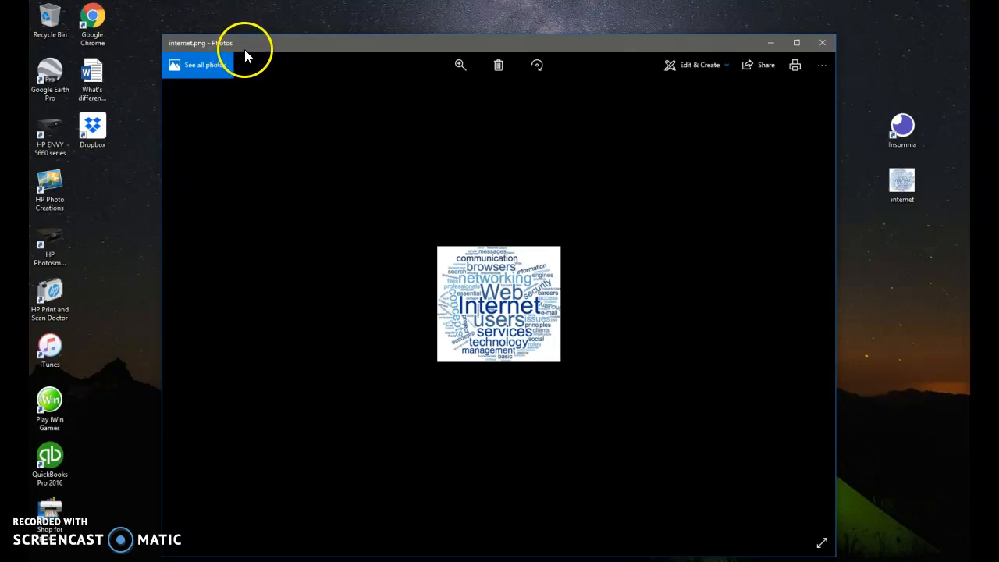
pyautogui.click(820, 45)
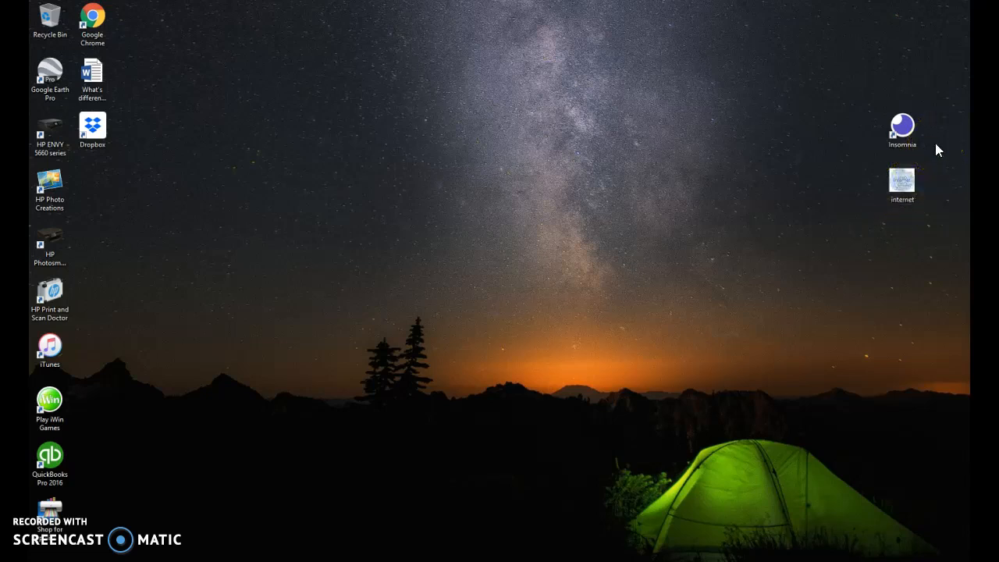
# Launch Insomnia from the desktop and check the Windows 7+ download option on the Insomnia download page.
pyautogui.moveTo(905, 130); pyautogui.dragTo(711, 120)
pyautogui.doubleClick(734, 72)
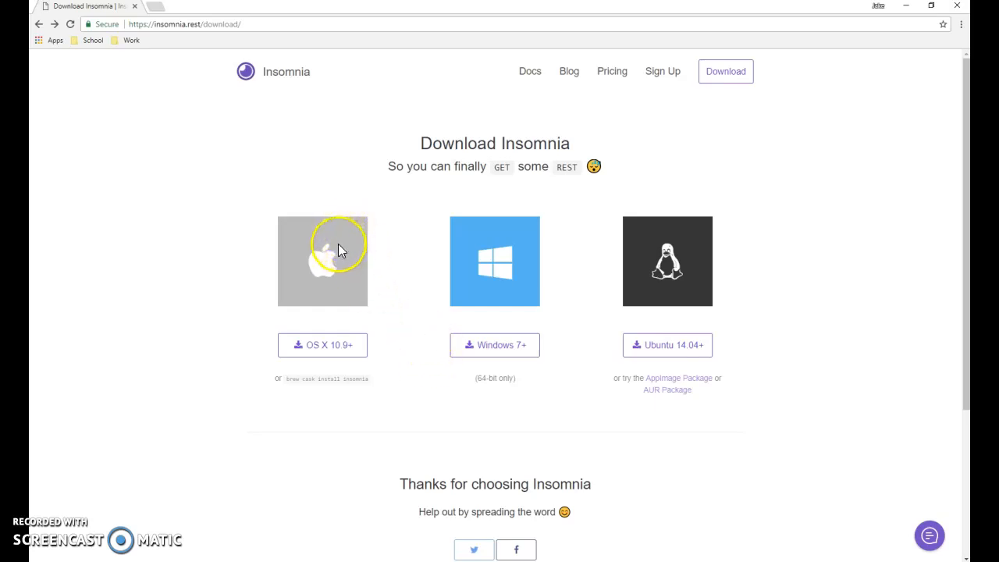
pyautogui.click(485, 345)
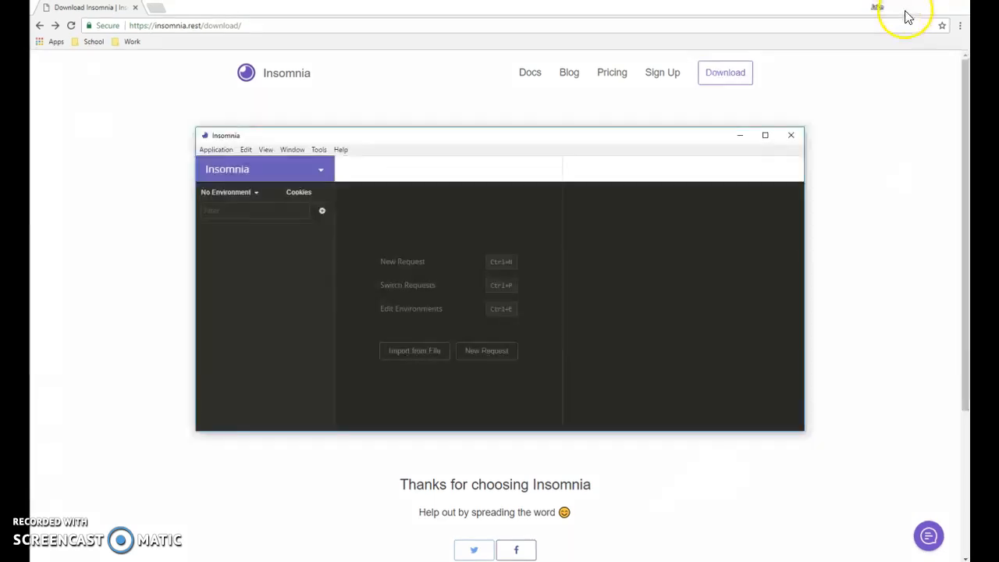
pyautogui.click(906, 10)
pyautogui.moveTo(737, 86); pyautogui.dragTo(903, 83)
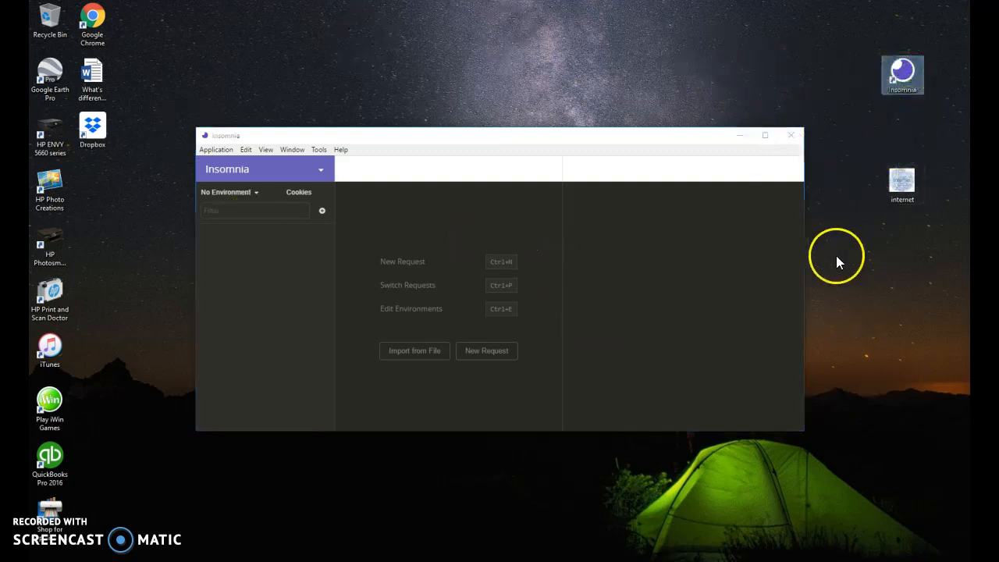
# Start a new request in Insomnia and name it "Bitbucket Upload".
pyautogui.click(312, 295)
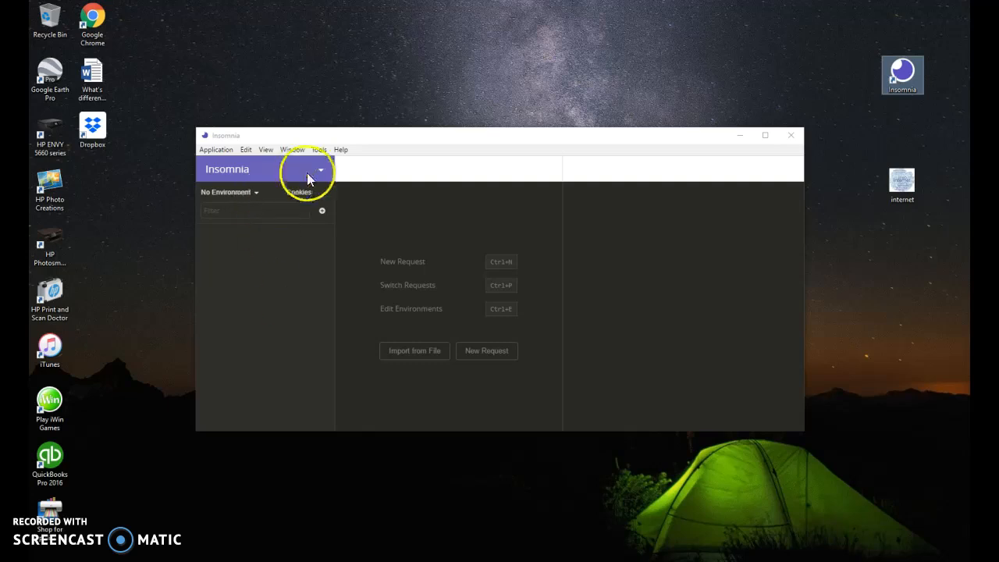
pyautogui.click(403, 345)
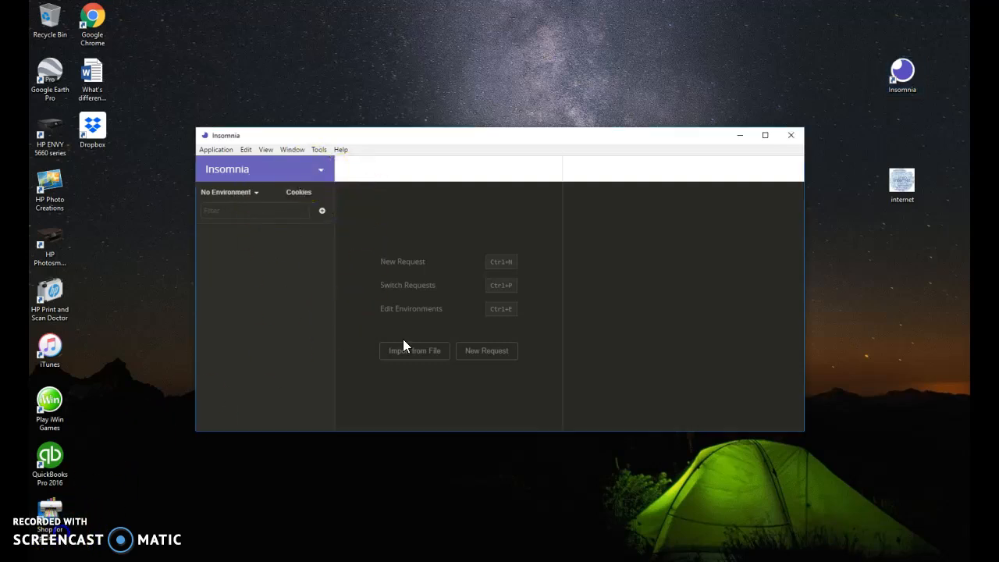
pyautogui.click(479, 355)
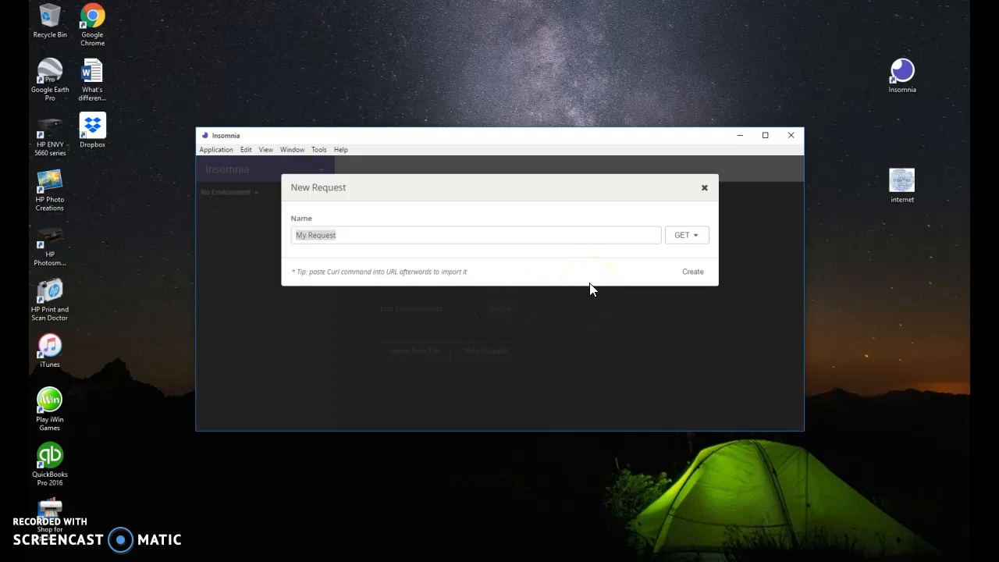
pyautogui.write('Bitbucket Upload')
pyautogui.click(950, 12)
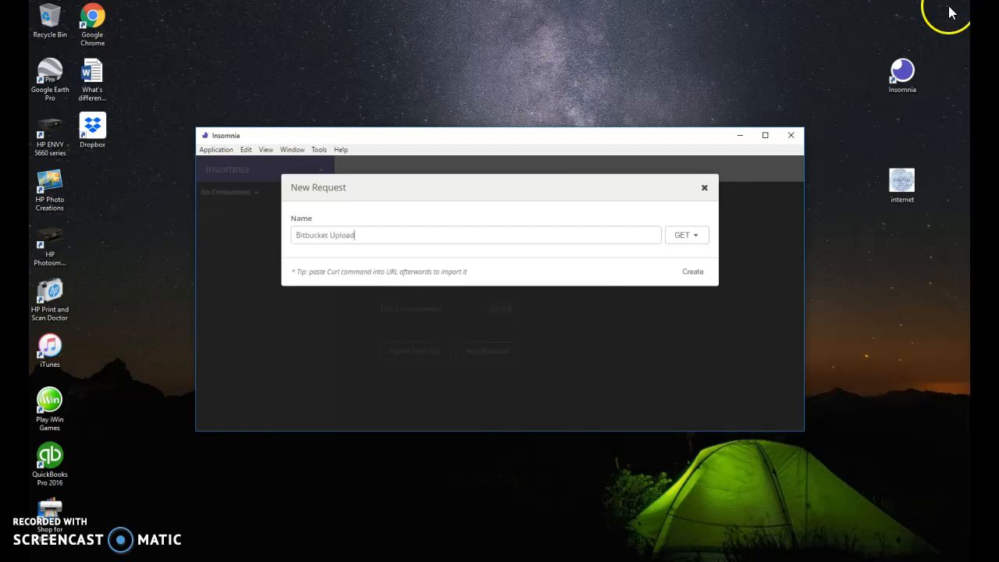
# Set the new request's method to POST and its body to Multipart Form, and create it.
pyautogui.click(690, 240)
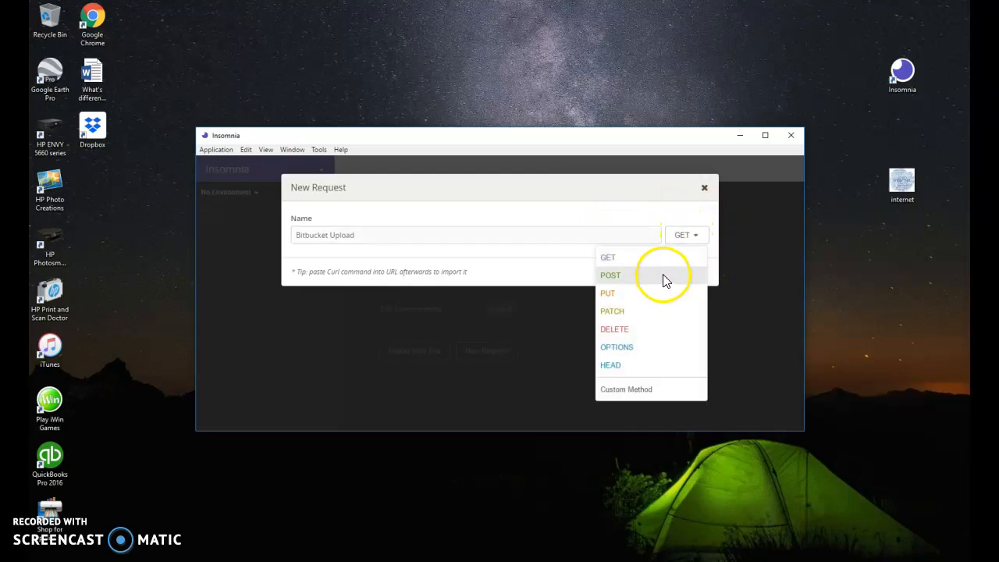
pyautogui.click(663, 279)
pyautogui.click(692, 243)
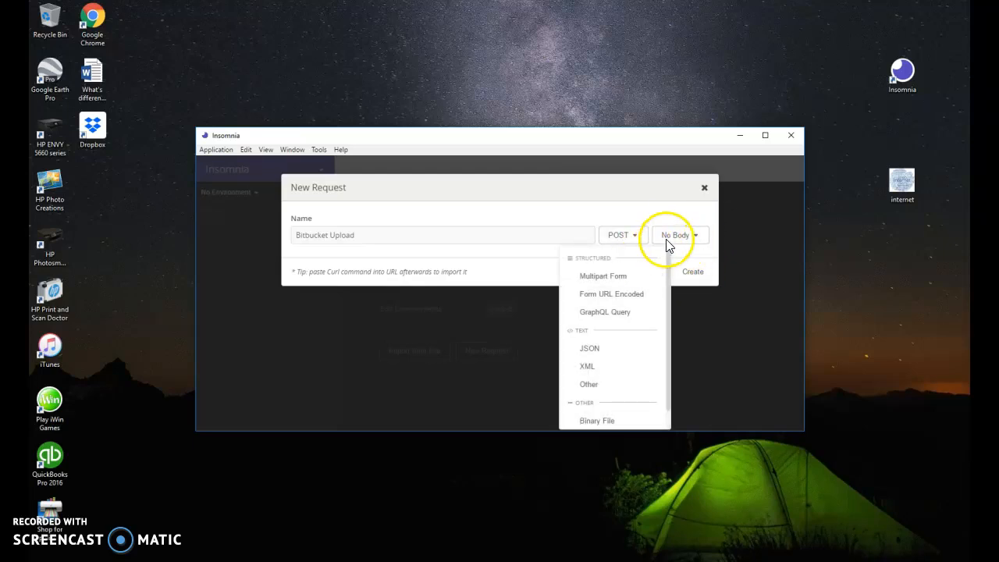
pyautogui.click(640, 276)
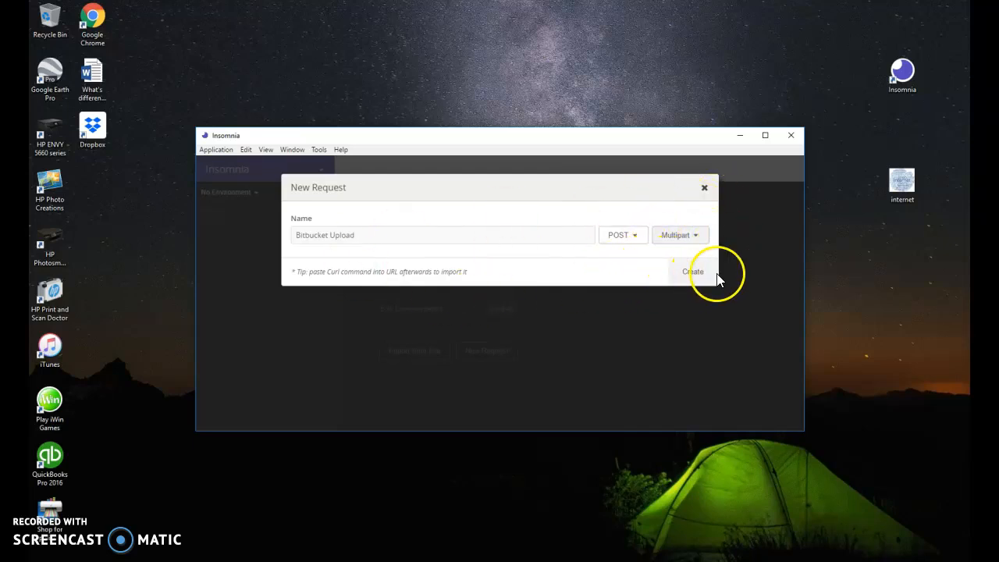
pyautogui.click(693, 275)
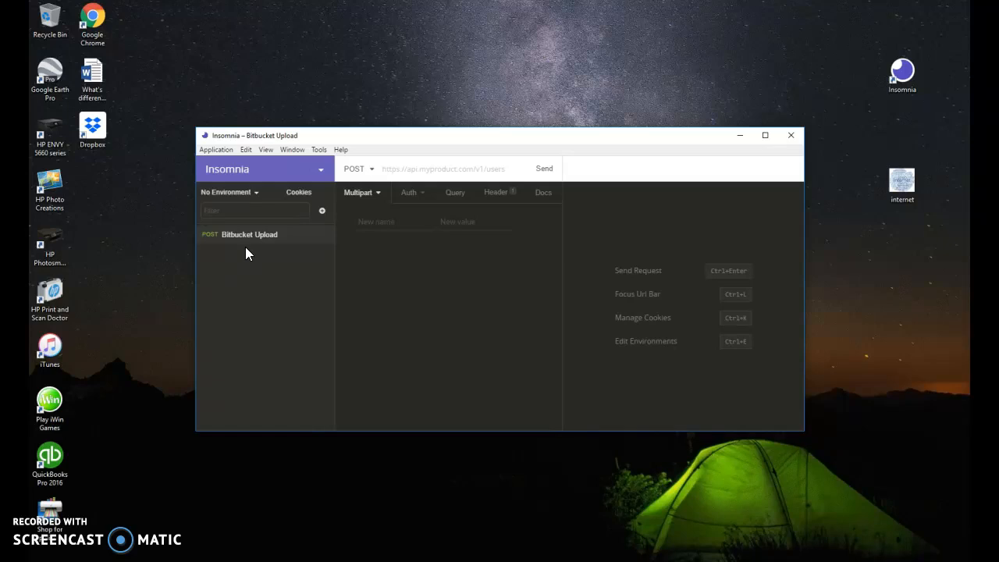
pyautogui.click(458, 169)
pyautogui.write('htt')
pyautogui.write('ps://')
pyautogui.write('api')
pyautogui.write('.bitbcuket')
pyautogui.press('BackSpace')
pyautogui.press('BackSpace')
pyautogui.press('BackSpace')
pyautogui.press('BackSpace')
pyautogui.press('BackSpace')
pyautogui.write('ucket')
pyautogui.write('.org/')
pyautogui.write('2.0')
pyautogui.write('/repos')
pyautogui.write('itories')
pyautogui.write('/')
pyautogui.write('jakekramar')
pyautogui.write('czyk')
pyautogui.write('/')
# Complete the request URL with the account username, the username's .bitbucket.io repository and /src.
pyautogui.write('jakekramarczyk')
pyautogui.write('.bitbucket.i')
pyautogui.write('o')
pyautogui.write('/')
pyautogui.write('src')
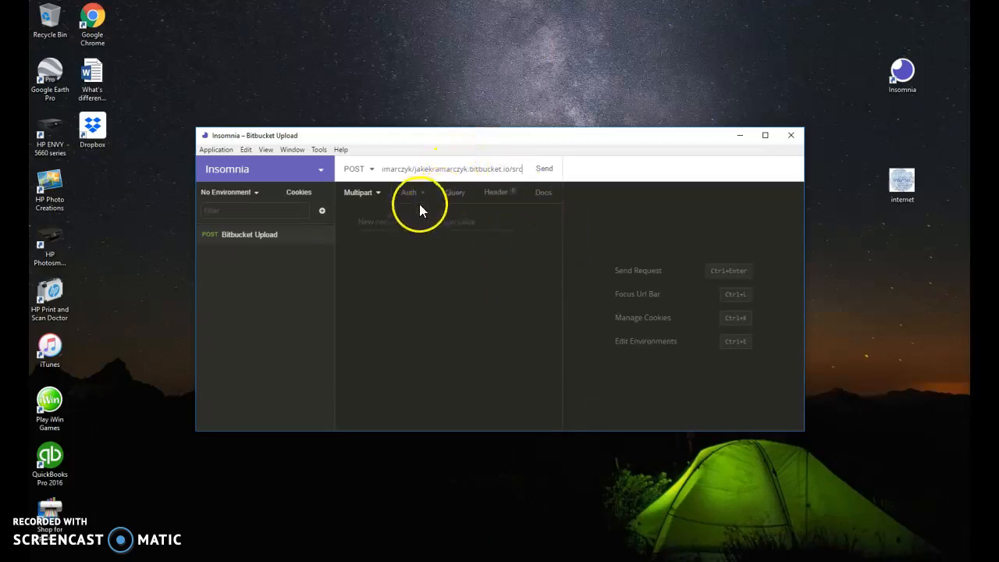
# Add a multipart field named "internet" with the value "png".
pyautogui.click(380, 221)
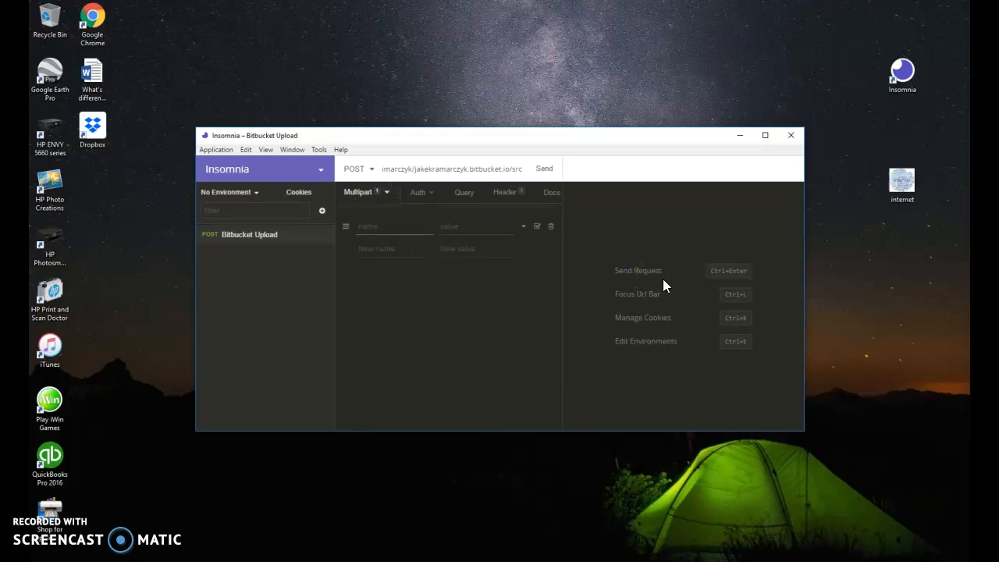
pyautogui.write('internet')
pyautogui.press('Tab')
pyautogui.write('png')
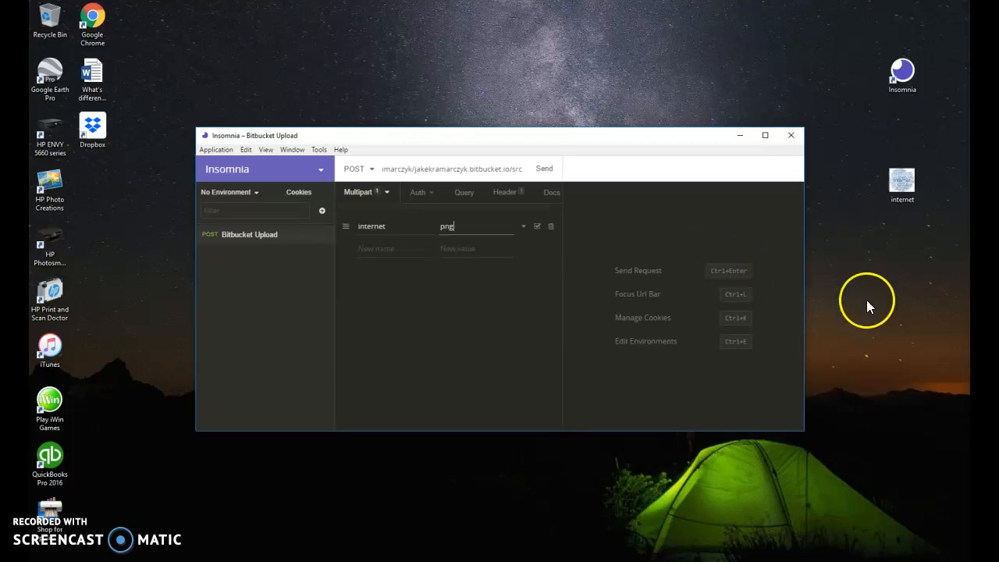
# Change the internet field's value type to file and choose the internet PNG from the Desktop.
pyautogui.click(522, 227)
pyautogui.click(466, 285)
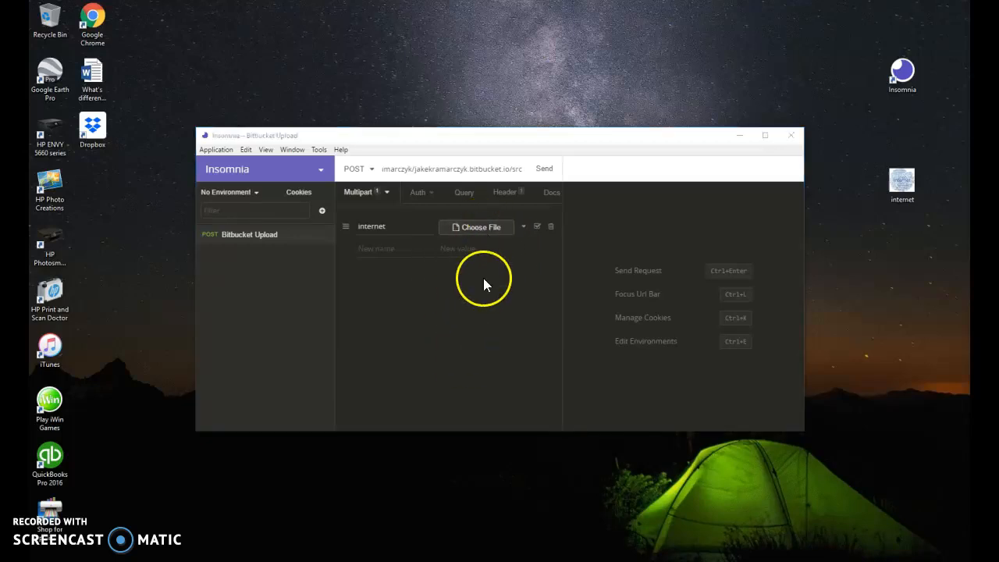
pyautogui.click(222, 119)
pyautogui.click(222, 114)
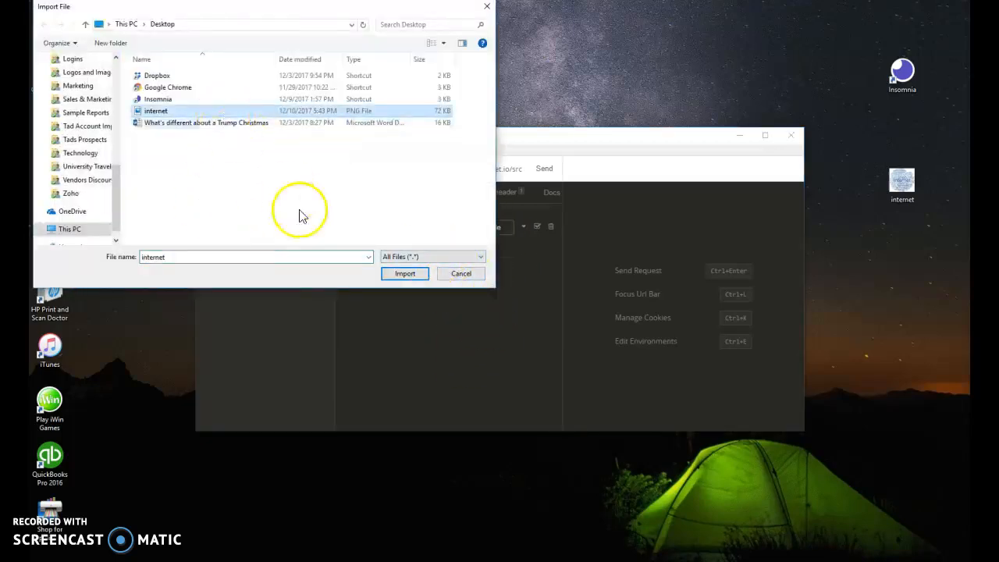
pyautogui.click(409, 277)
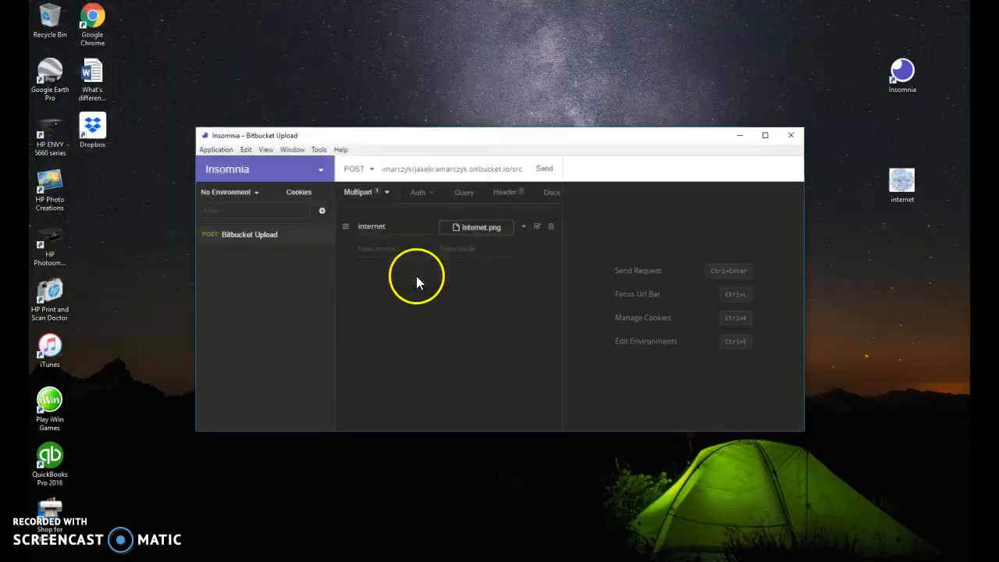
pyautogui.click(522, 227)
pyautogui.click(478, 286)
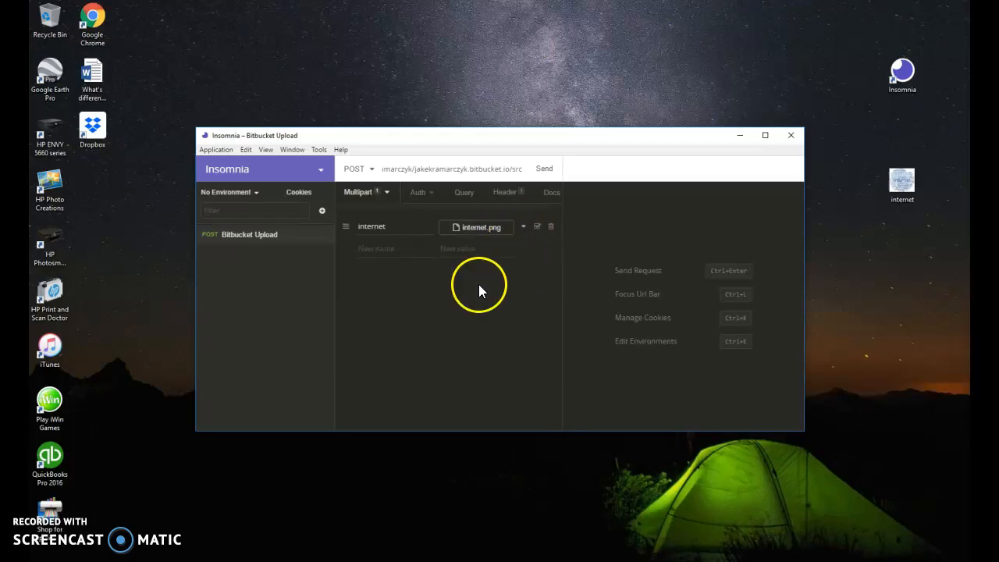
pyautogui.click(484, 229)
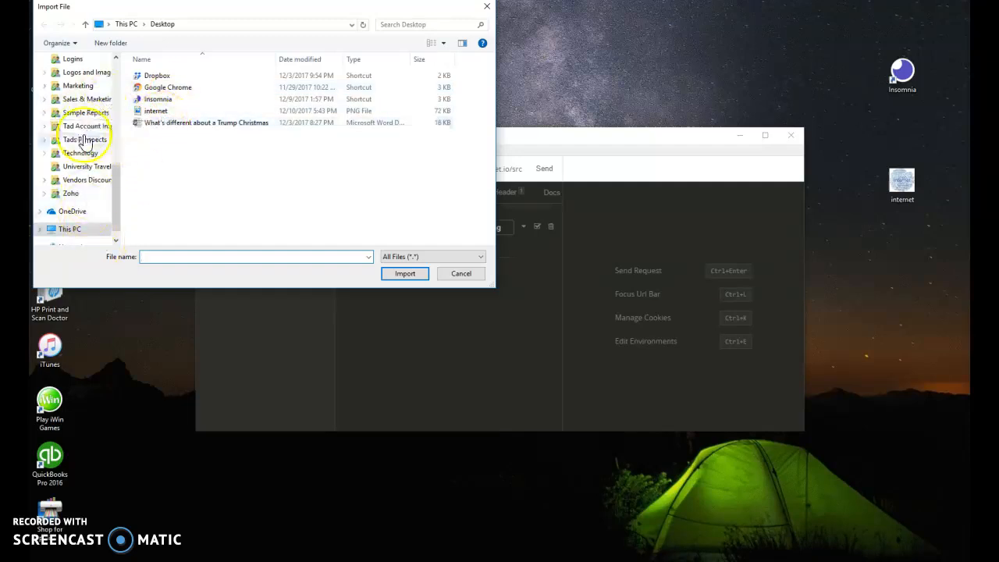
pyautogui.scroll(8, 84, 141)
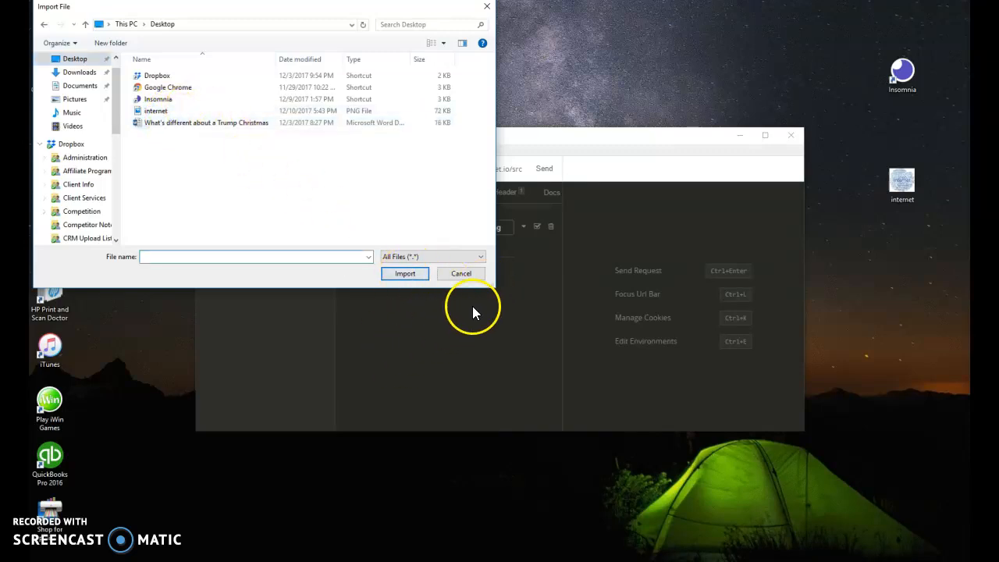
pyautogui.click(460, 273)
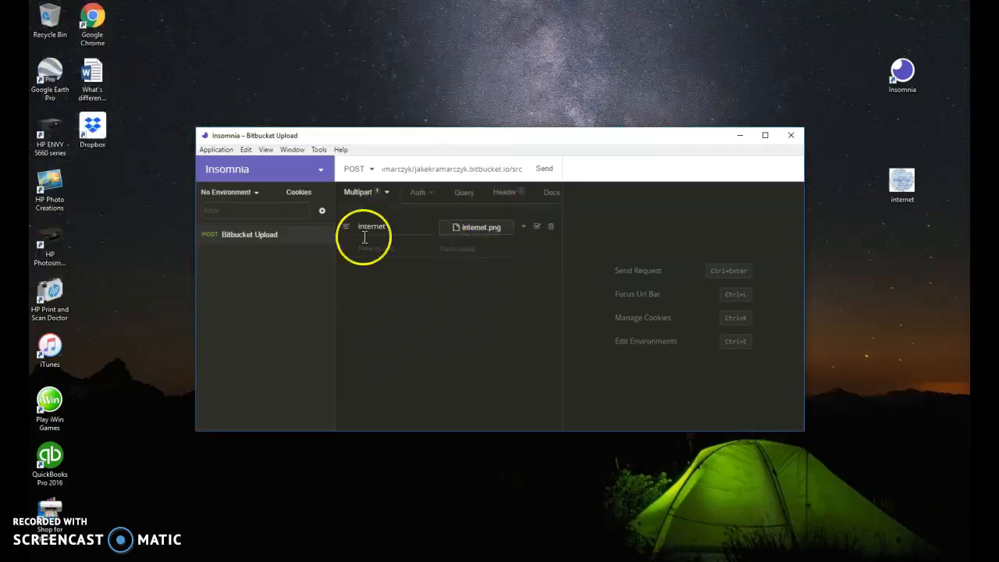
pyautogui.click(456, 233)
pyautogui.click(486, 8)
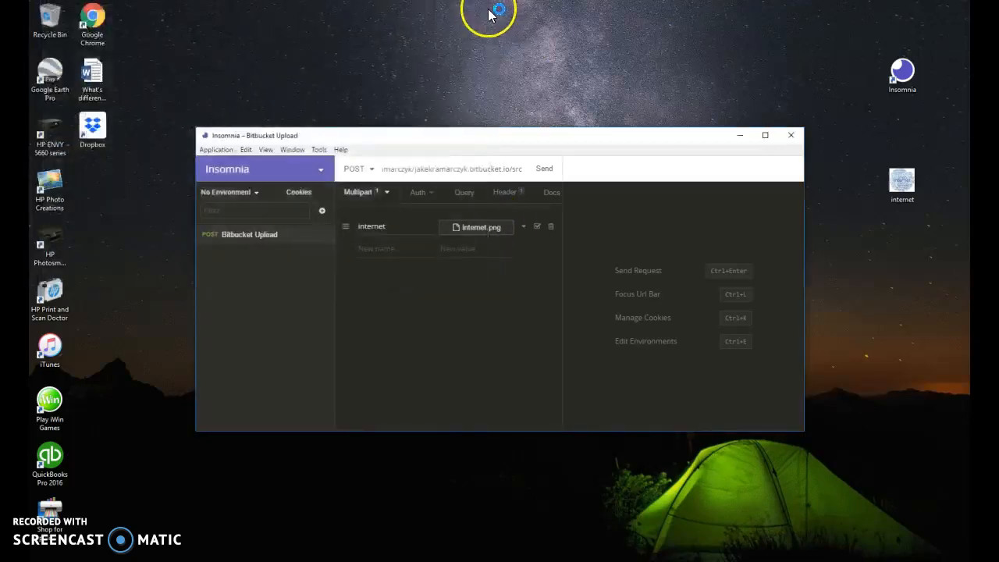
# Set the request's authentication to Basic Auth and enter the account username and password.
pyautogui.click(419, 193)
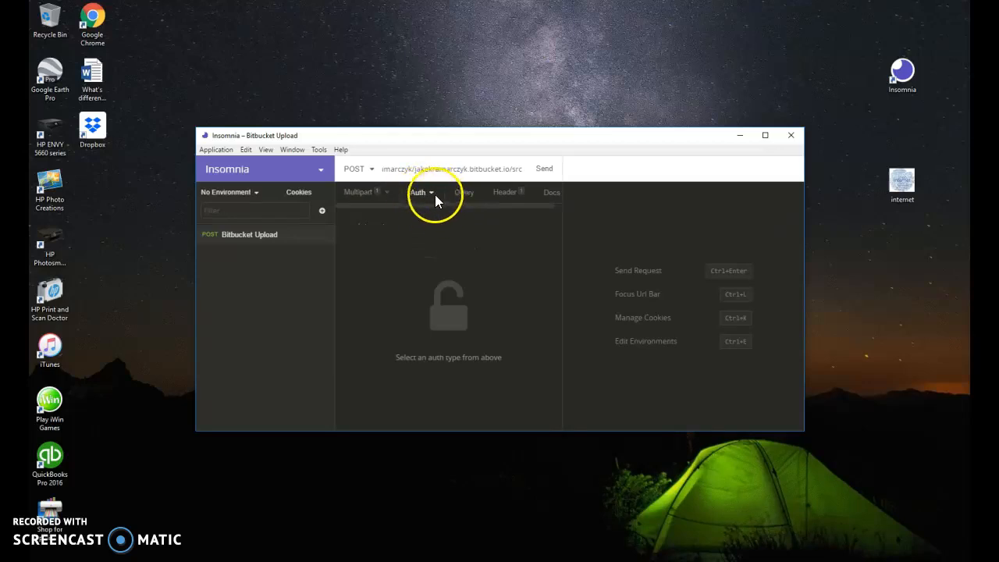
pyautogui.click(435, 189)
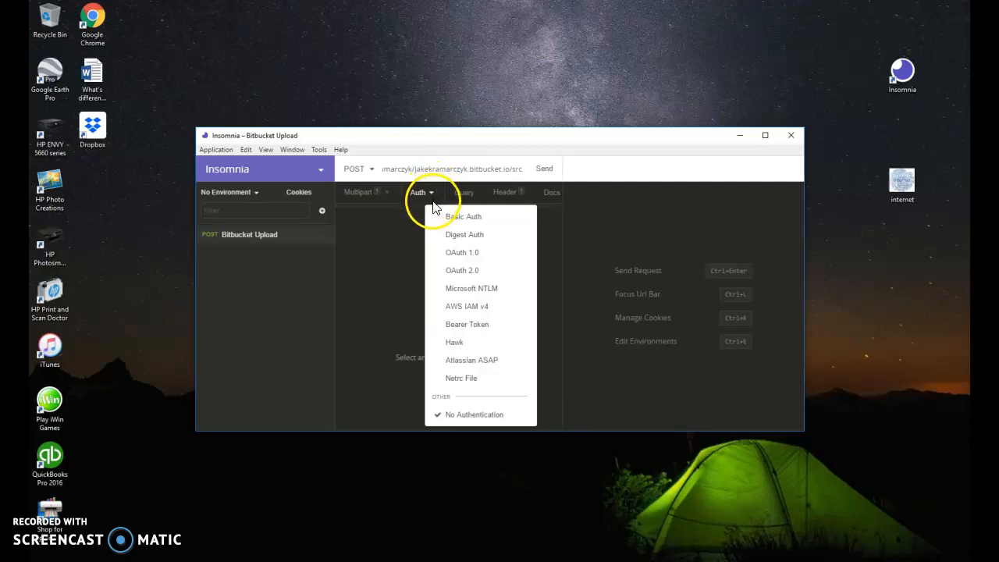
pyautogui.click(451, 218)
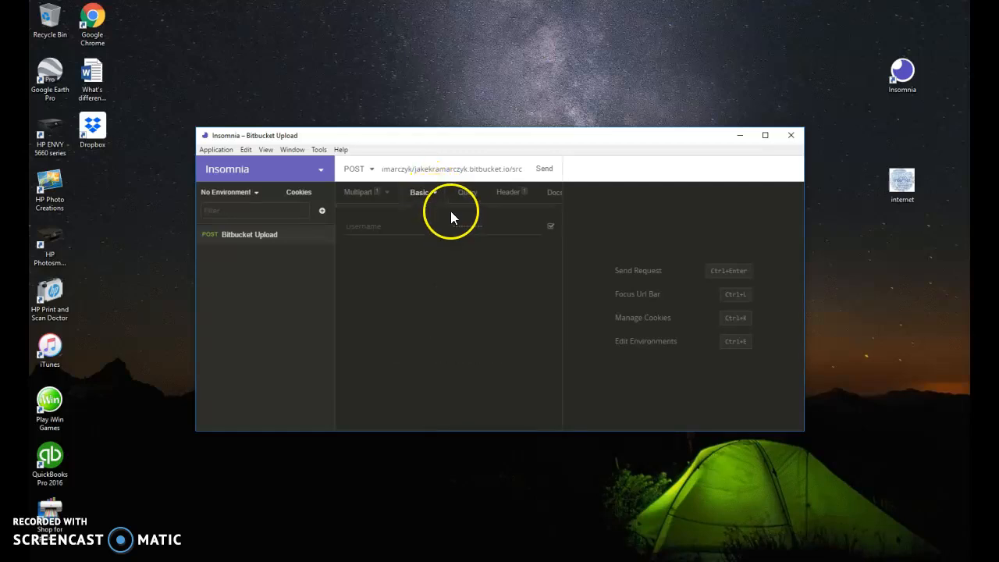
pyautogui.click(409, 226)
pyautogui.write('jakekramar')
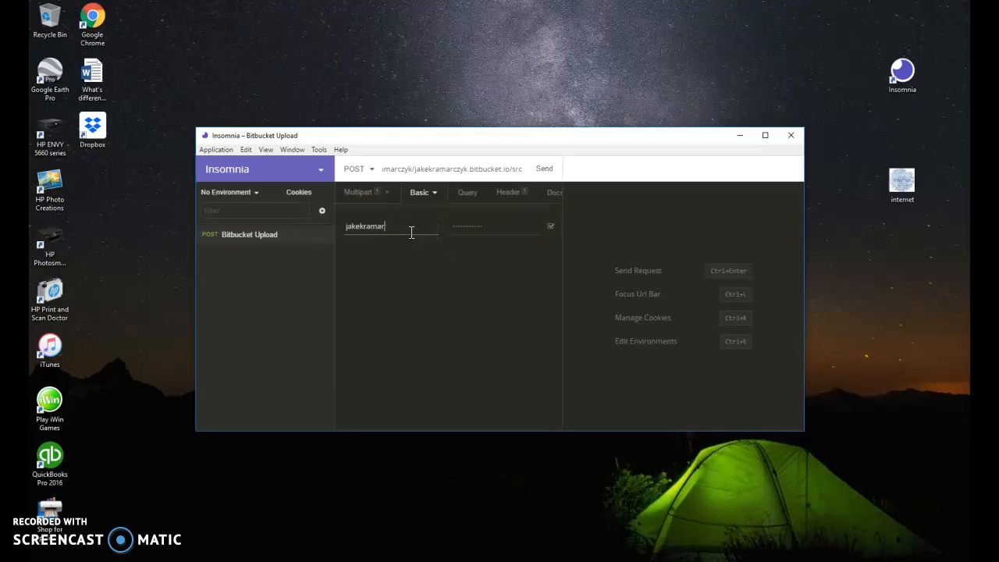
pyautogui.write('czyk')
pyautogui.press('Tab')
pyautogui.press('Tab')
pyautogui.click(459, 224)
pyautogui.write('•••')
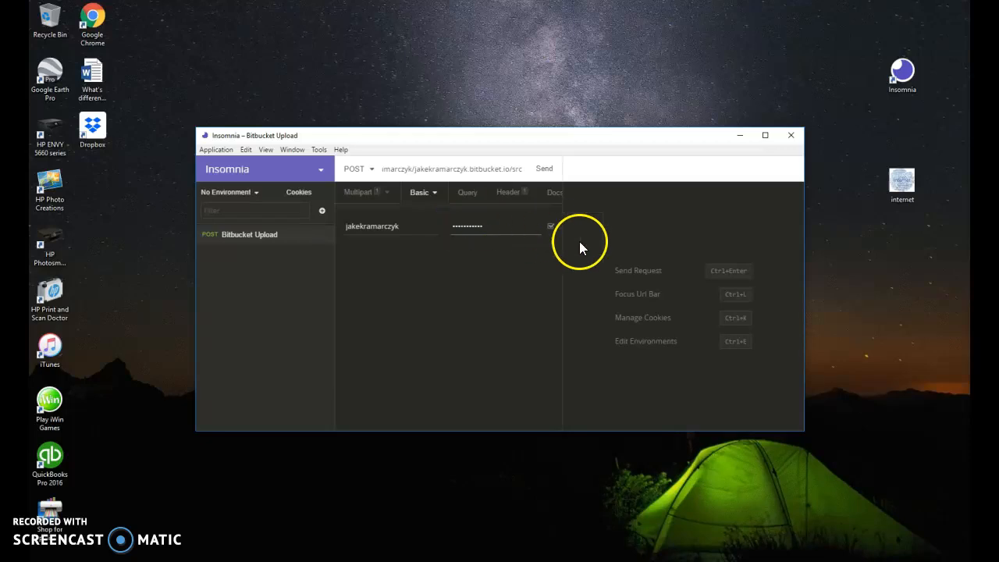
# Review the multipart body and request URL, and send the Bitbucket Upload request.
pyautogui.click(384, 195)
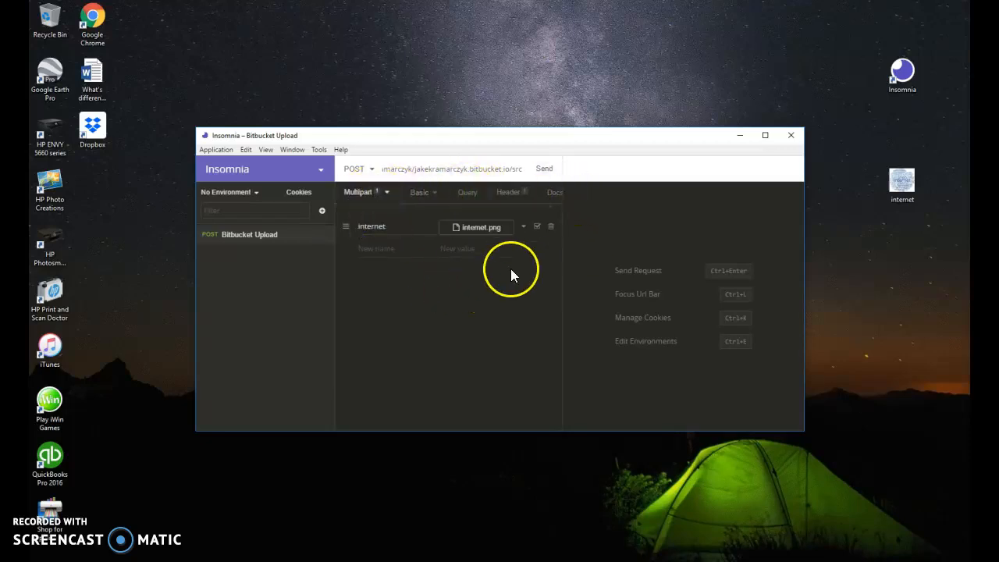
pyautogui.moveTo(394, 169); pyautogui.dragTo(527, 173)
pyautogui.click(430, 171)
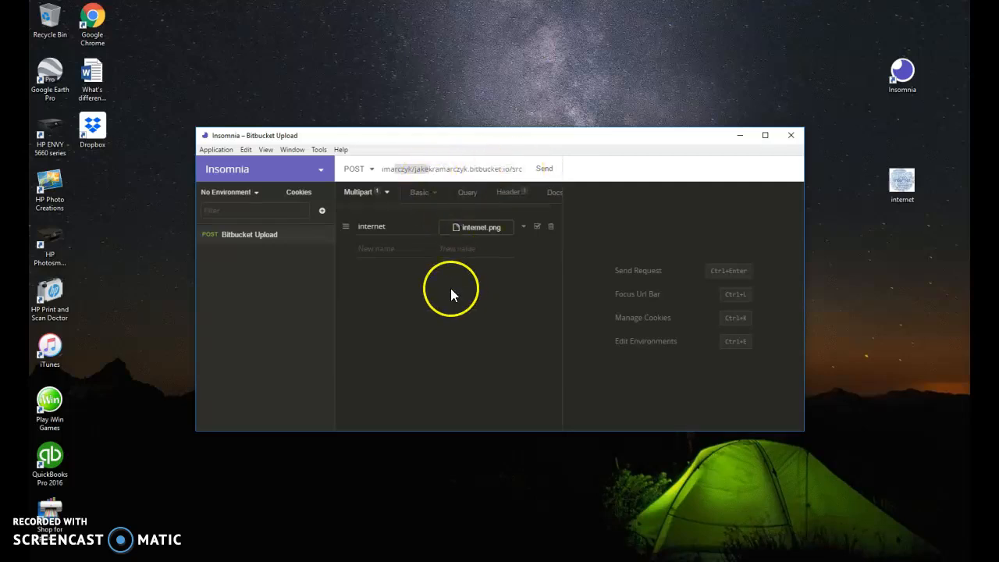
pyautogui.click(543, 168)
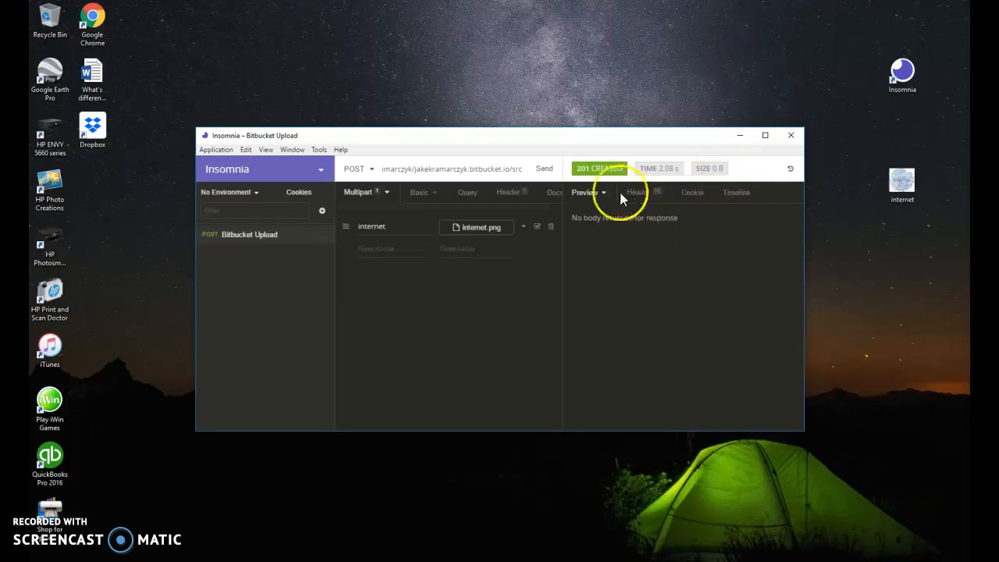
pyautogui.moveTo(594, 172)
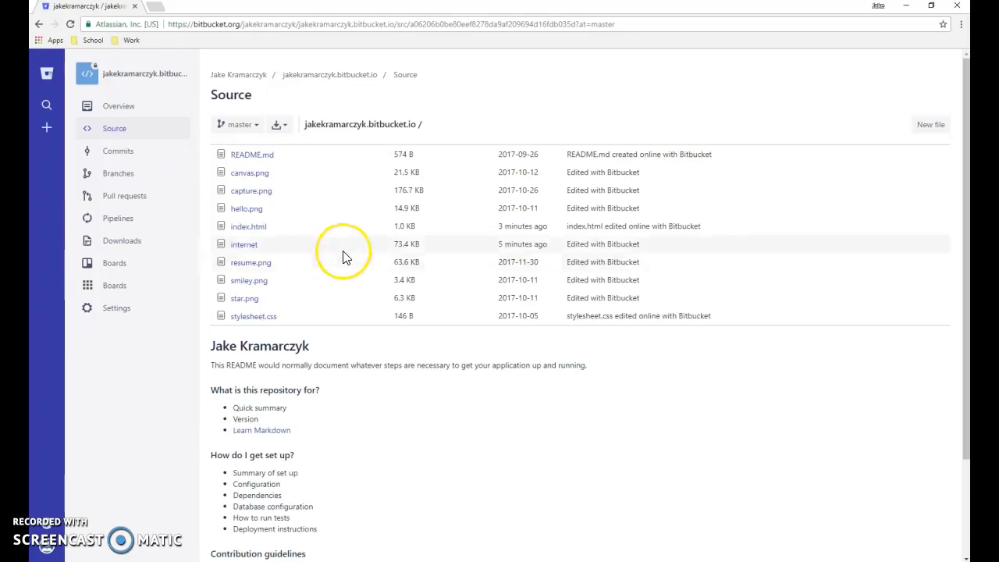
# Switch to Bitbucket in the browser and open index.html from the repository's source listing.
pyautogui.click(251, 230)
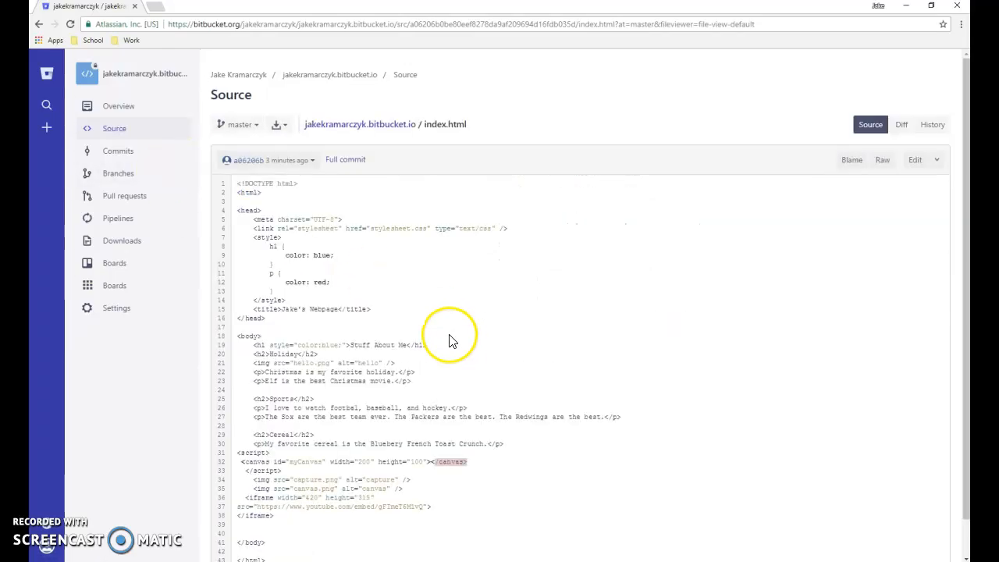
# Open index.html for editing and place the cursor on the empty line 24 between the Holiday paragraphs and the Sports heading.
pyautogui.scroll(-1, 390, 305)
pyautogui.scroll(1, 370, 306)
pyautogui.click(915, 160)
pyautogui.scroll(-3, 573, 272)
pyautogui.scroll(3, 573, 273)
pyautogui.scroll(-3, 546, 272)
pyautogui.click(270, 289)
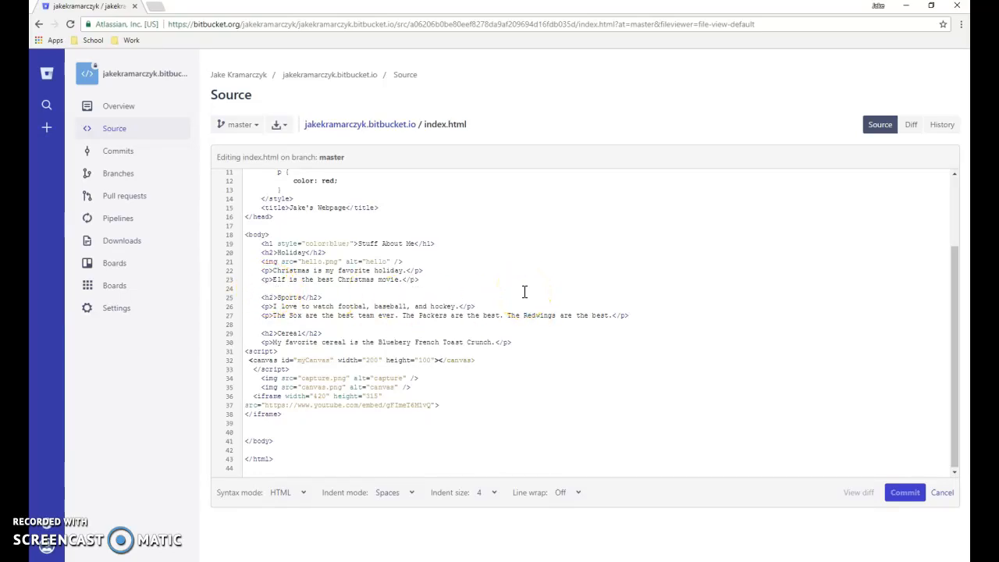
# Insert <img src="internet" alt="internet" /> on line 24 and commit the index.html change.
pyautogui.write('<img src=')
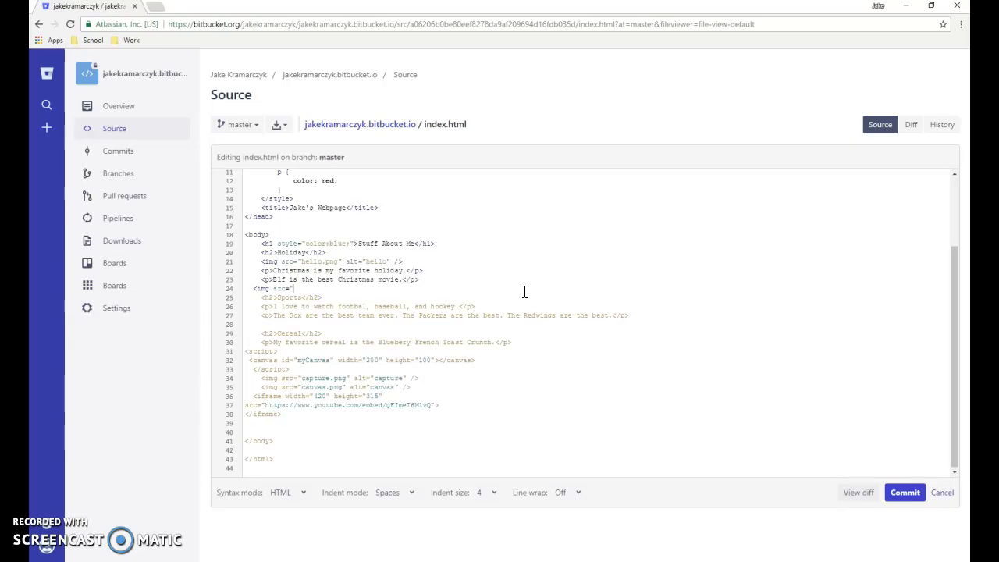
pyautogui.write('ternet')
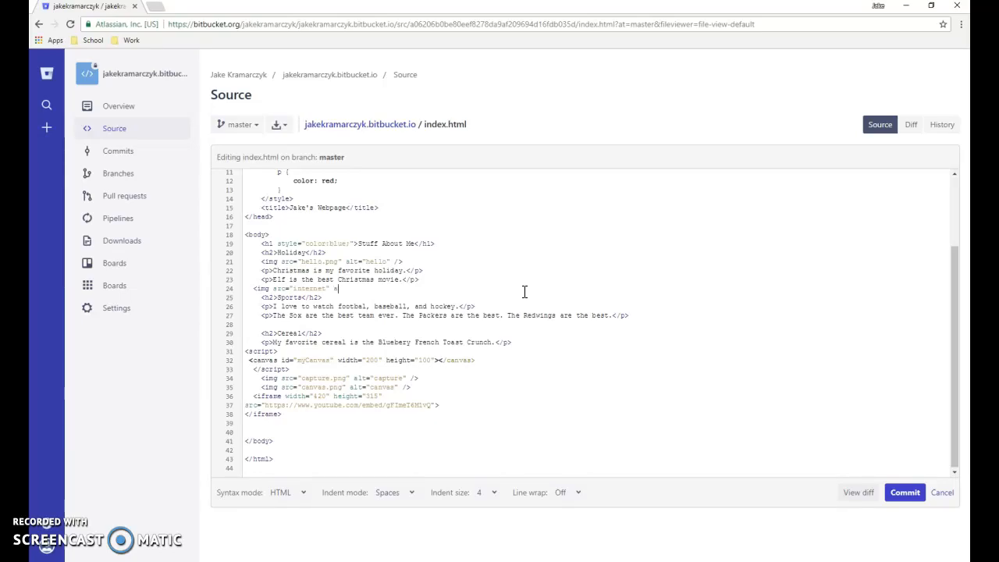
pyautogui.write('alt')
pyautogui.write('="int')
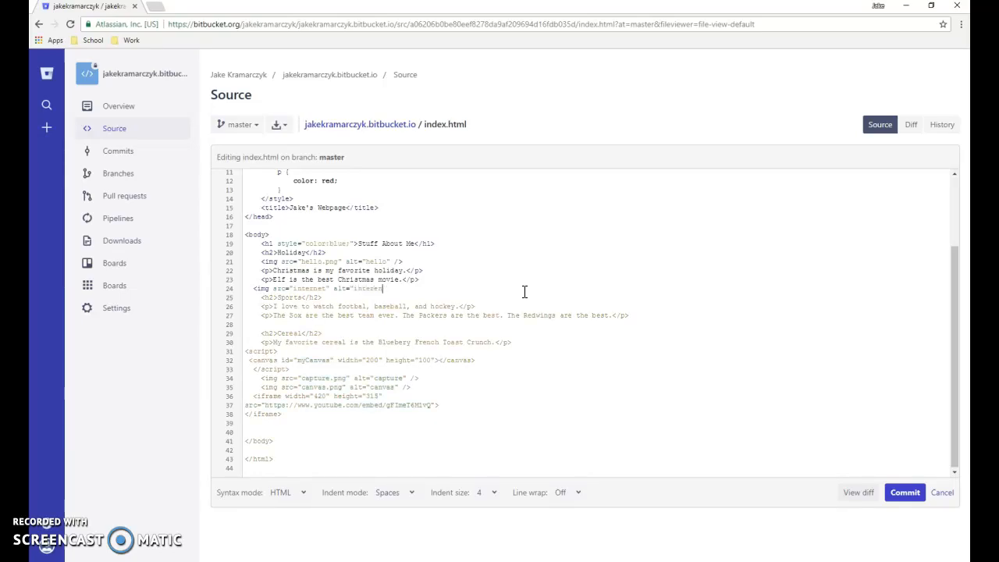
pyautogui.write('ernet" ')
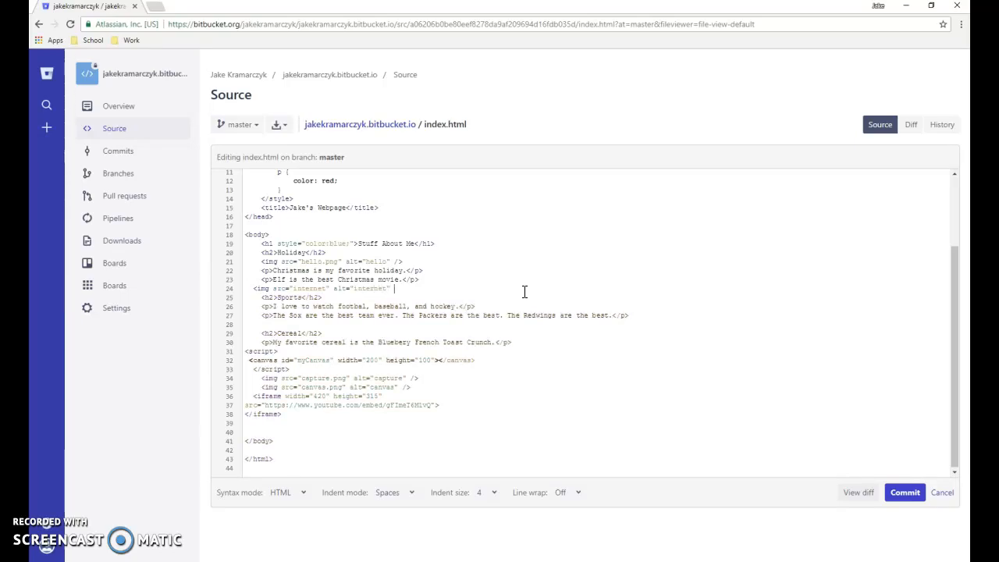
pyautogui.write('/>')
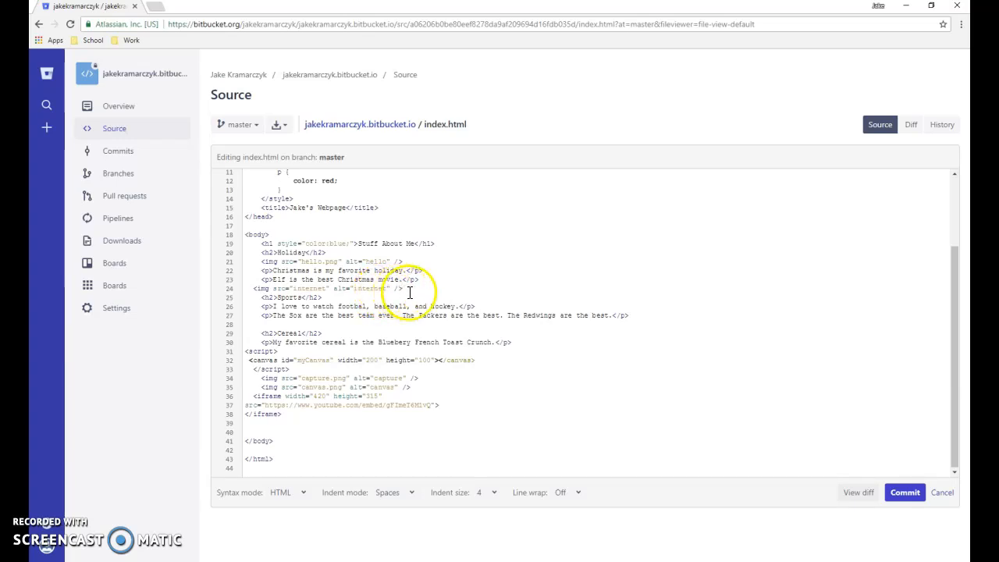
pyautogui.click(905, 493)
pyautogui.click(628, 350)
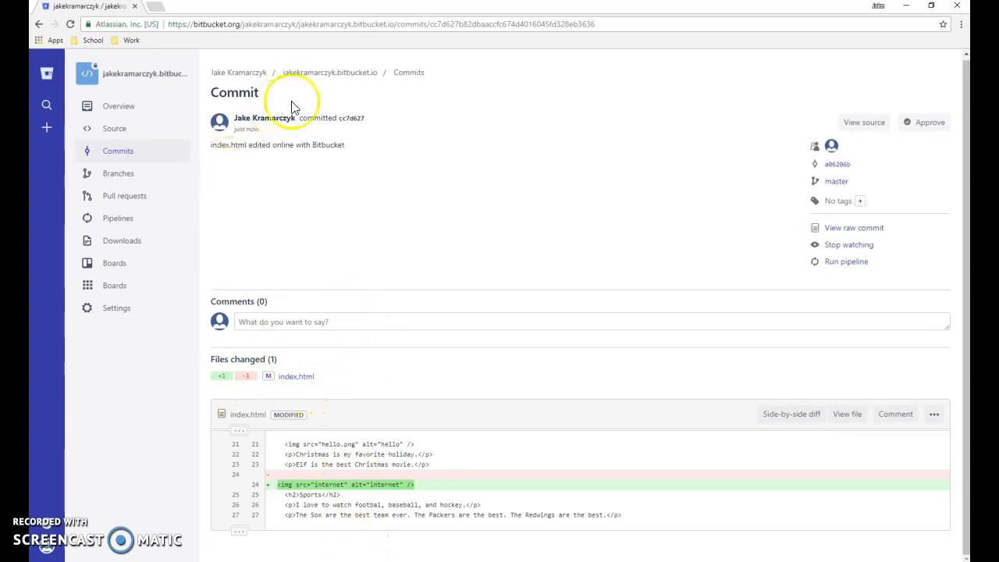
# Open the published Bitbucket webpage in a new browser tab from the School bookmarks.
pyautogui.click(155, 6)
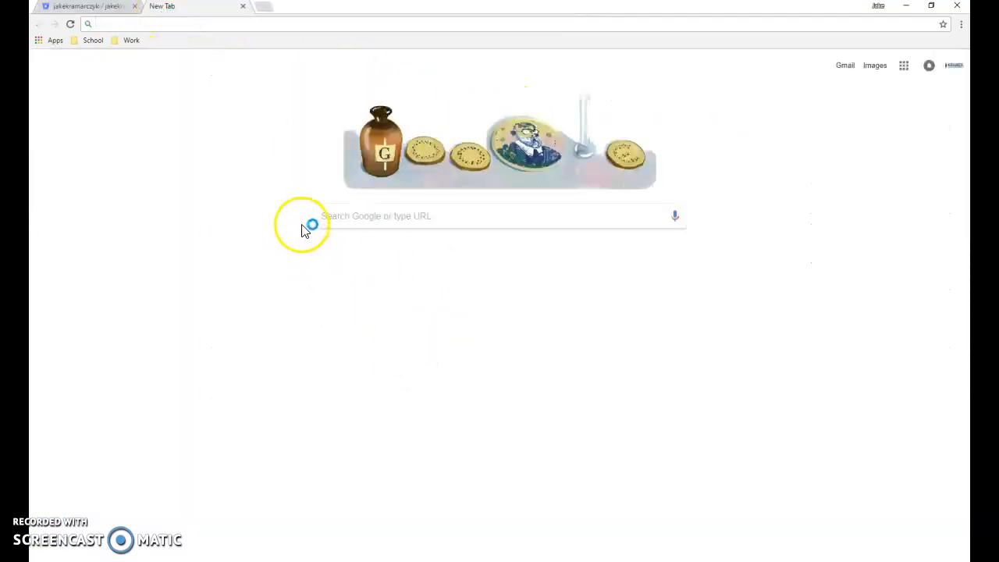
pyautogui.click(93, 40)
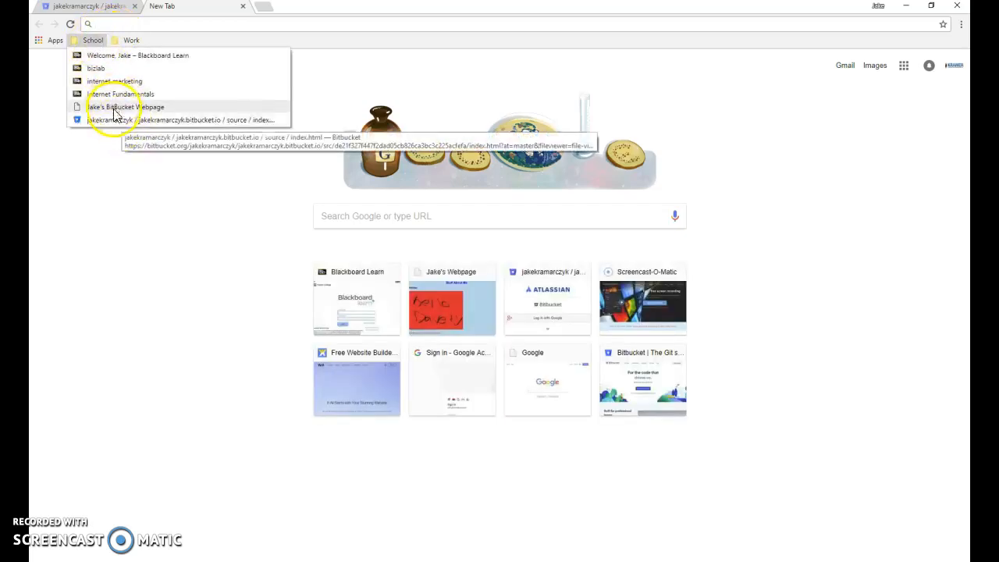
pyautogui.click(105, 107)
# Look through the published page and check how the internet image displays between the Holiday paragraphs and the Sports heading.
pyautogui.scroll(-5, 292, 248)
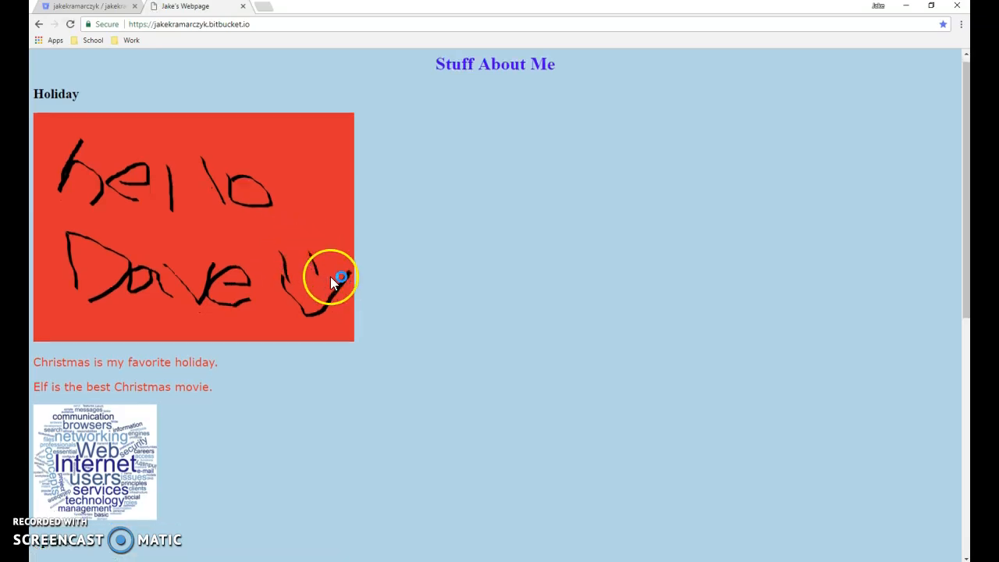
pyautogui.scroll(1, 327, 271)
pyautogui.scroll(2, 325, 266)
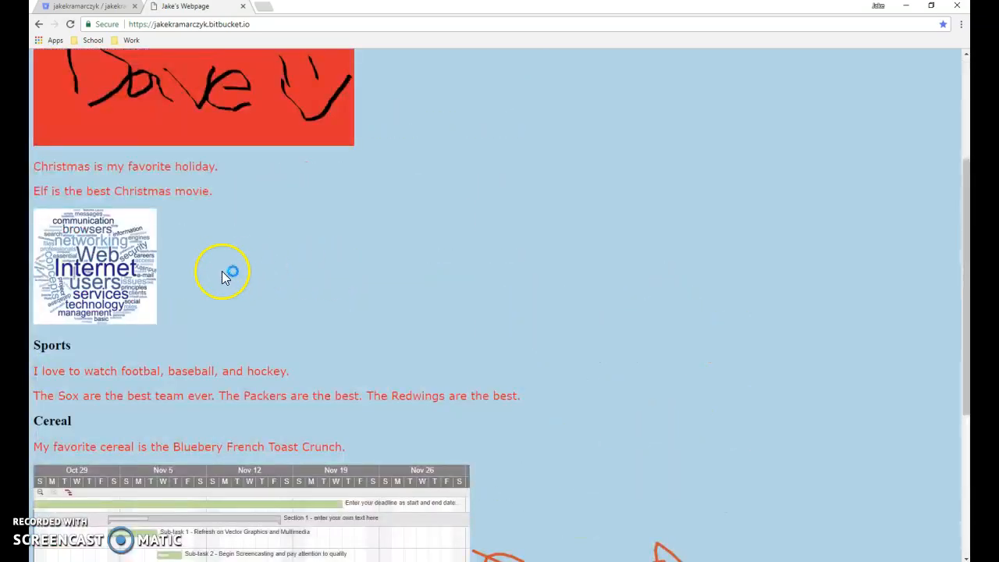
pyautogui.scroll(-2, 229, 274)
pyautogui.scroll(-1, 193, 446)
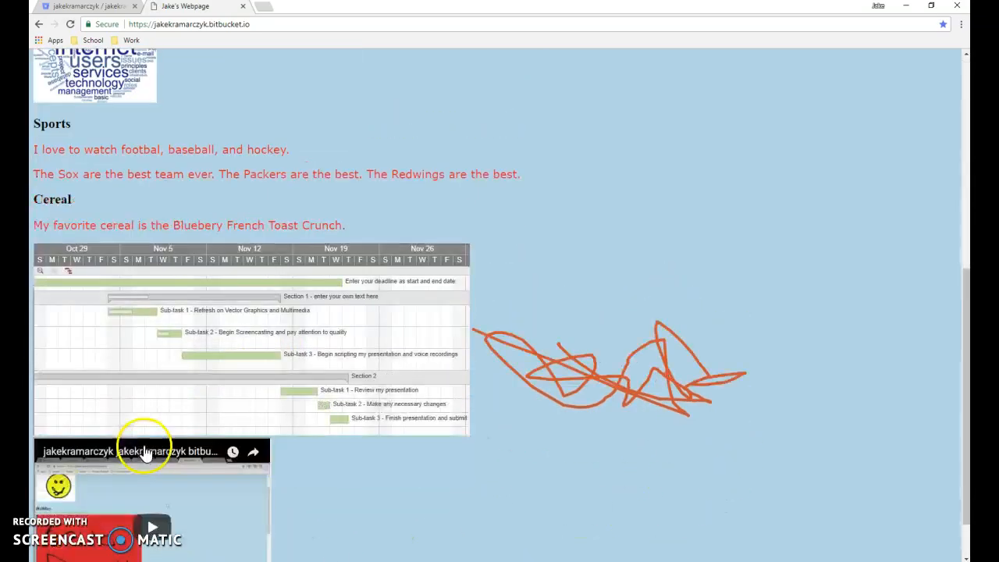
pyautogui.scroll(4, 223, 397)
pyautogui.scroll(2, 215, 404)
pyautogui.scroll(-1, 230, 383)
pyautogui.scroll(1, 234, 252)
pyautogui.scroll(-1, 216, 211)
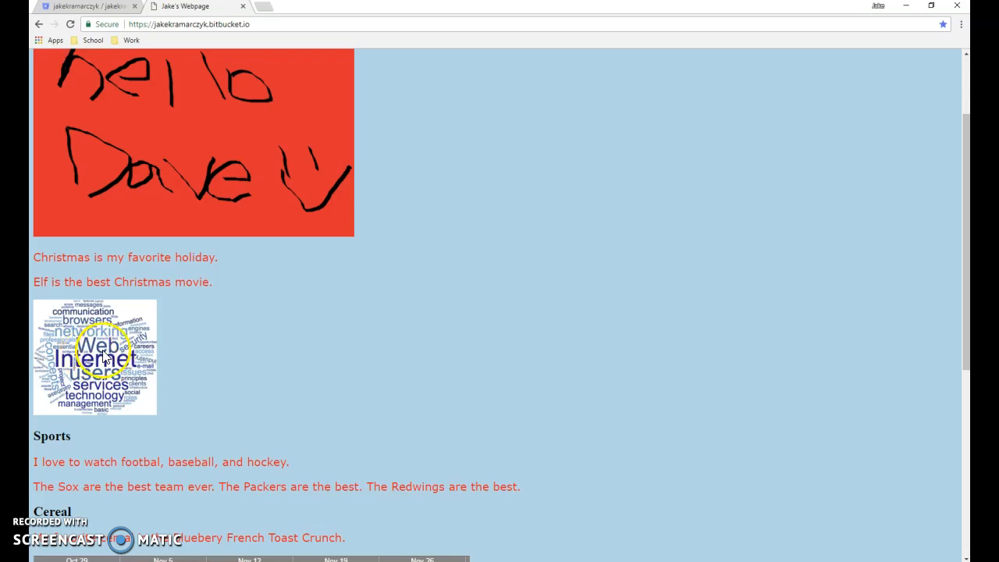
pyautogui.scroll(3, 124, 343)
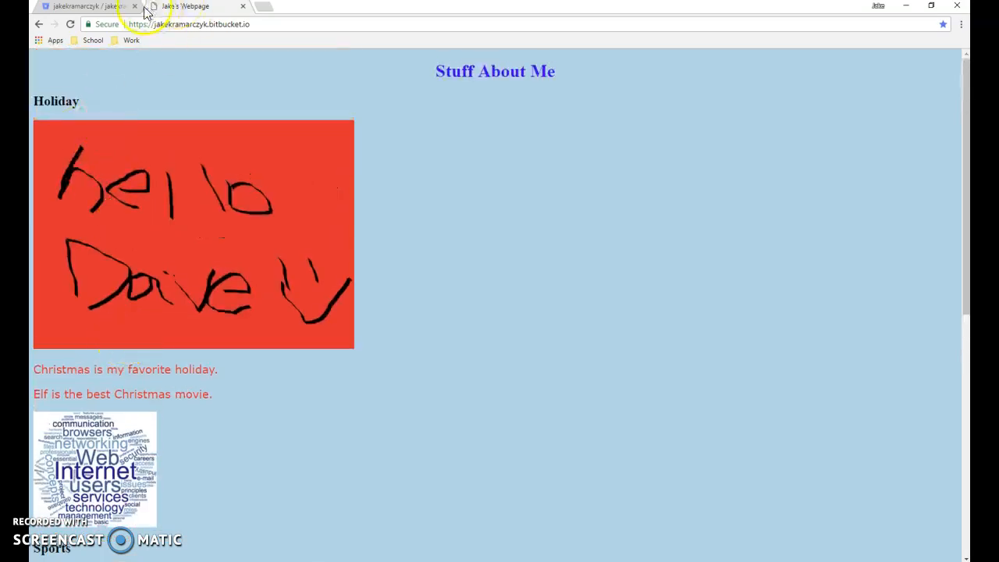
pyautogui.scroll(-4, 195, 398)
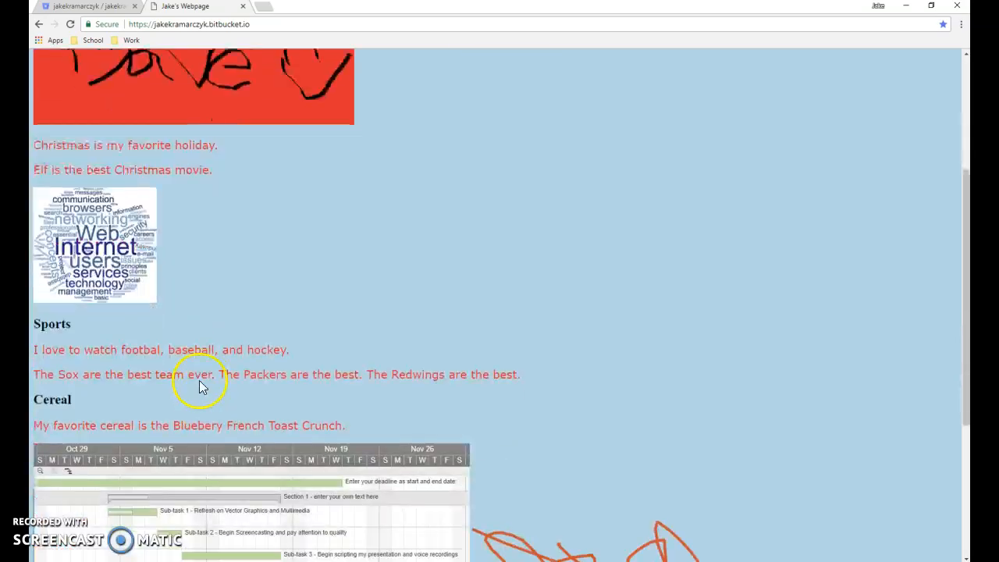